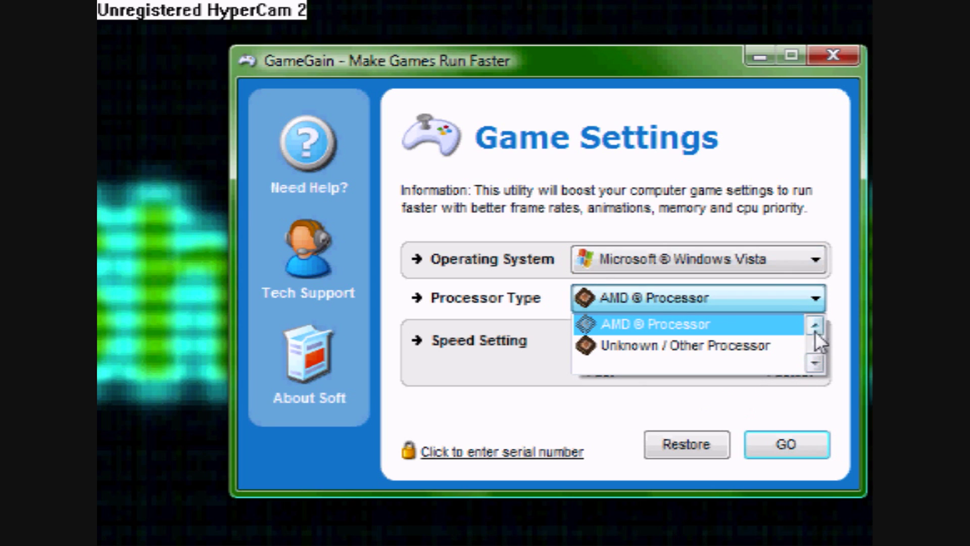
# Review the available processor types in GameGain and keep AMD Processor selected
pyautogui.scroll(1, 817, 361)
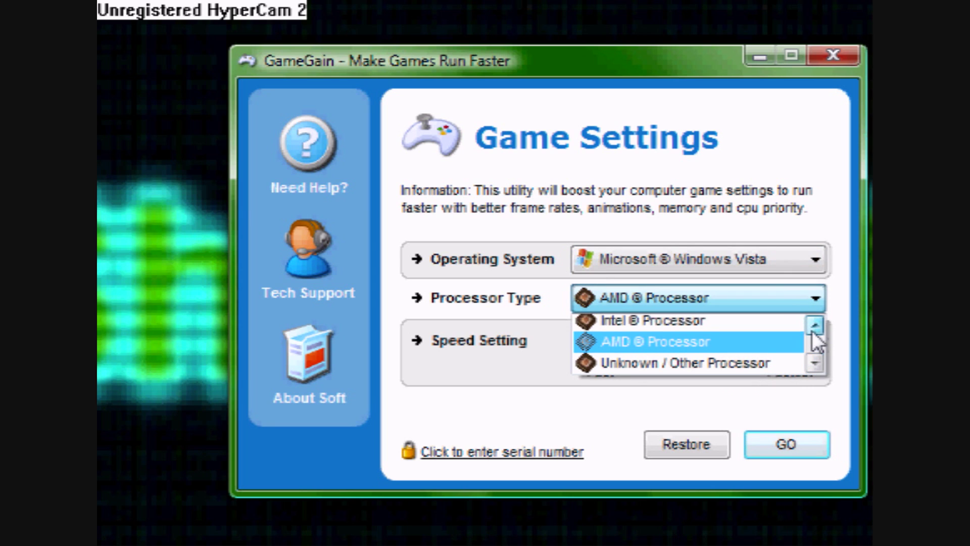
pyautogui.scroll(-1, 658, 354)
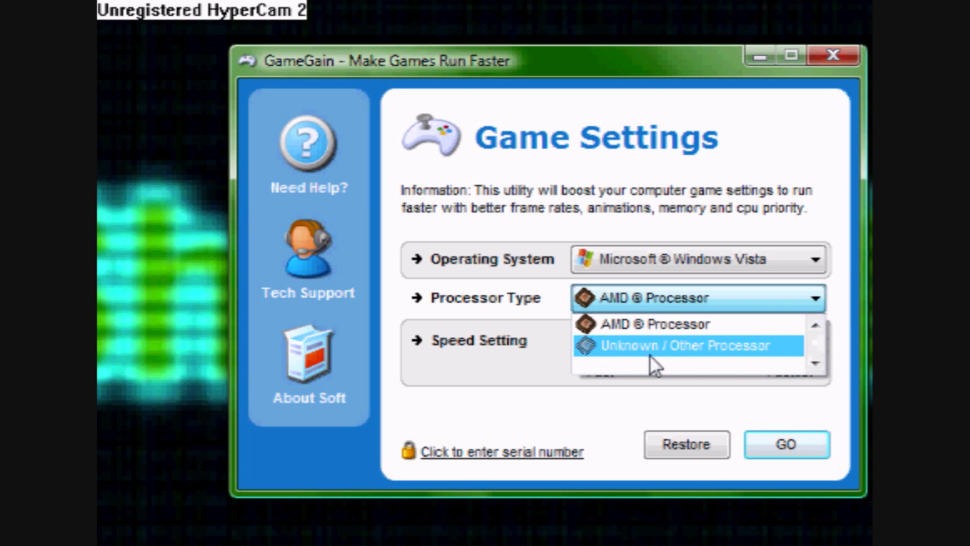
pyautogui.scroll(1, 816, 343)
pyautogui.click(471, 359)
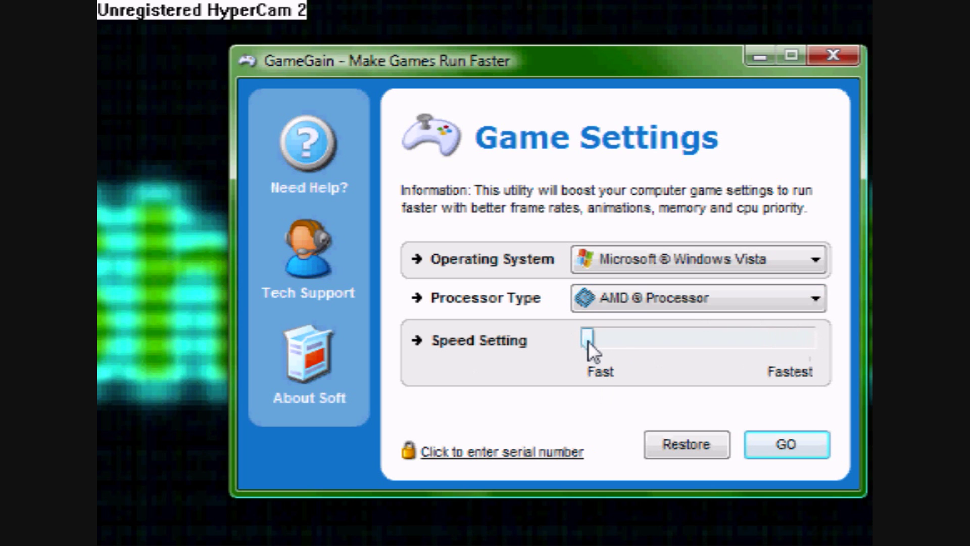
# Try to raise the speed setting to Fastest, dismiss the serial number offer, and close GameGain
pyautogui.moveTo(587, 342); pyautogui.dragTo(847, 318)
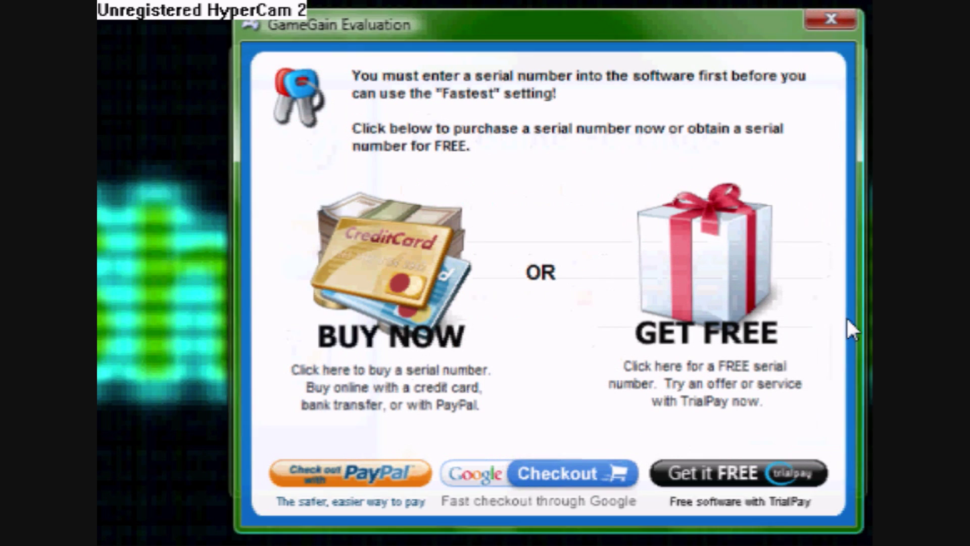
pyautogui.click(833, 18)
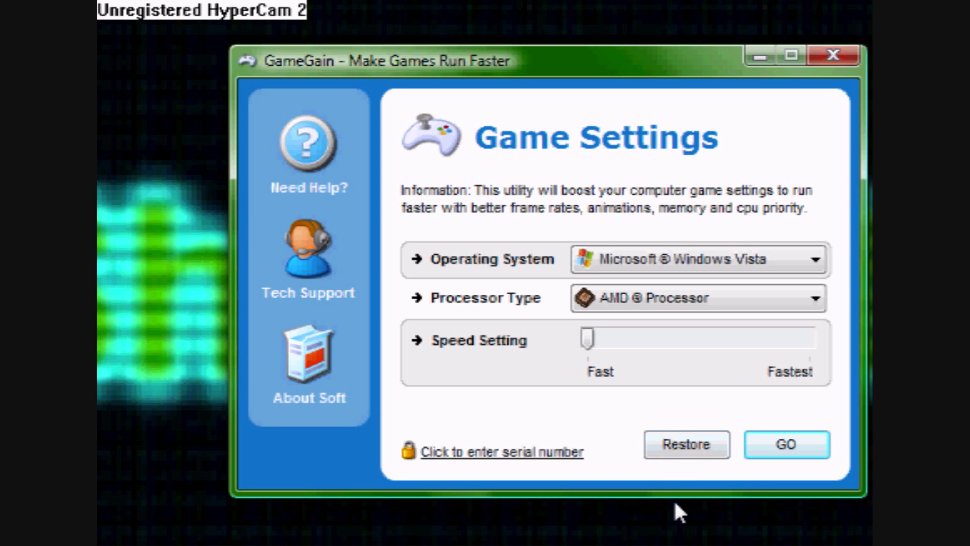
pyautogui.click(834, 57)
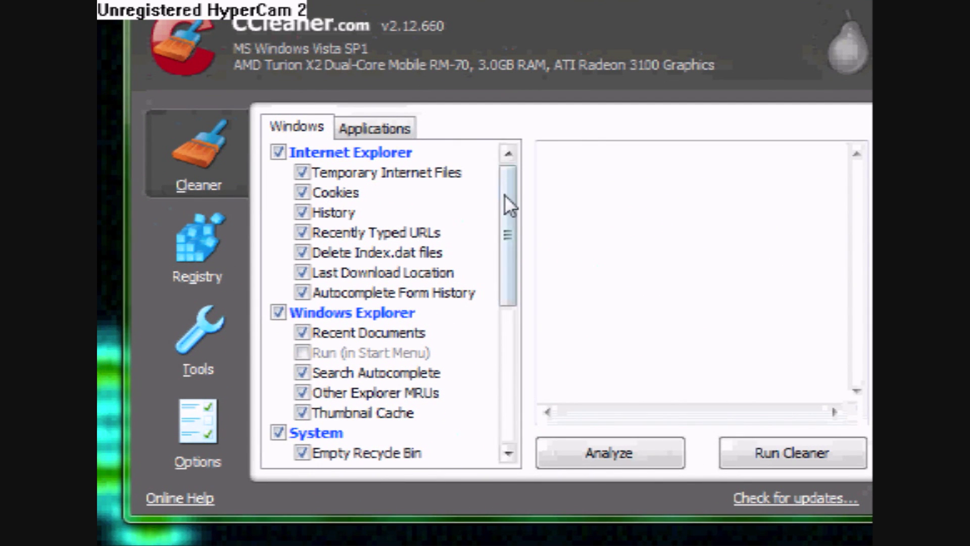
# Review CCleaner's cleaning options for Windows and Applications and close the program
pyautogui.moveTo(504, 197); pyautogui.dragTo(511, 160)
pyautogui.click(376, 131)
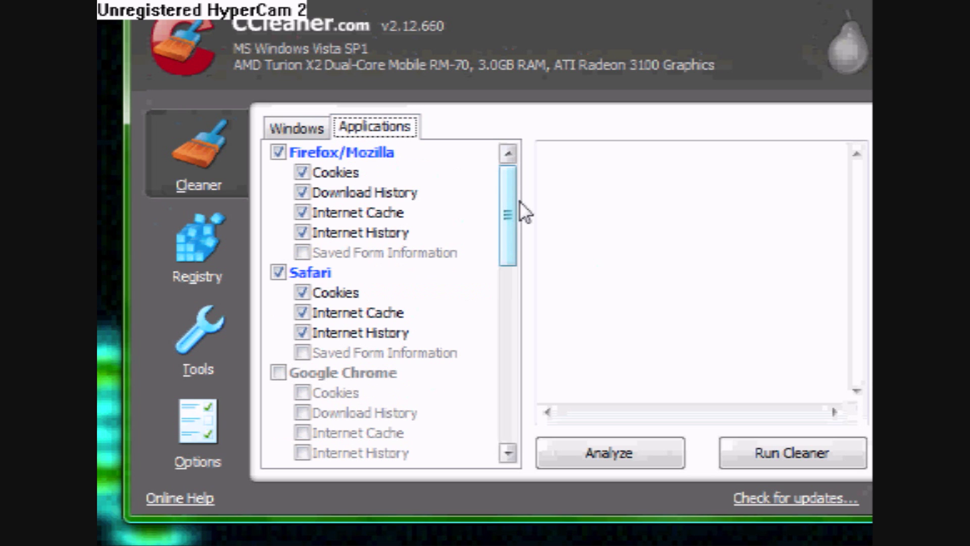
pyautogui.moveTo(508, 197); pyautogui.dragTo(485, 190)
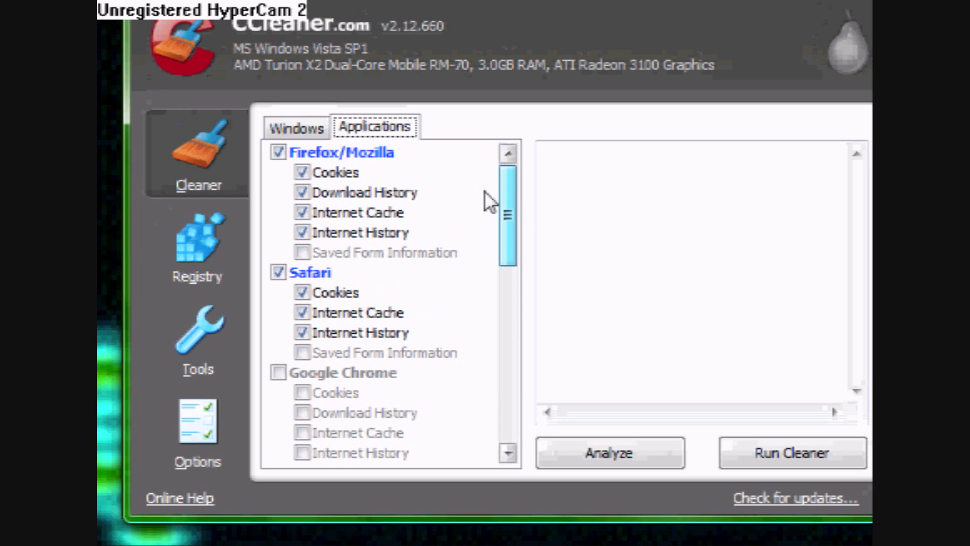
pyautogui.click(297, 128)
pyautogui.moveTo(508, 195); pyautogui.dragTo(473, 147)
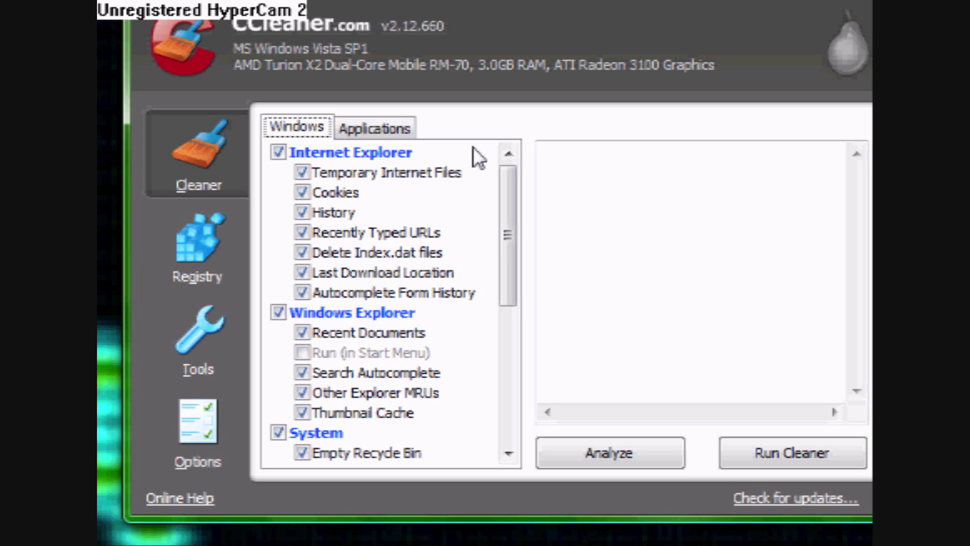
pyautogui.click(547, 147)
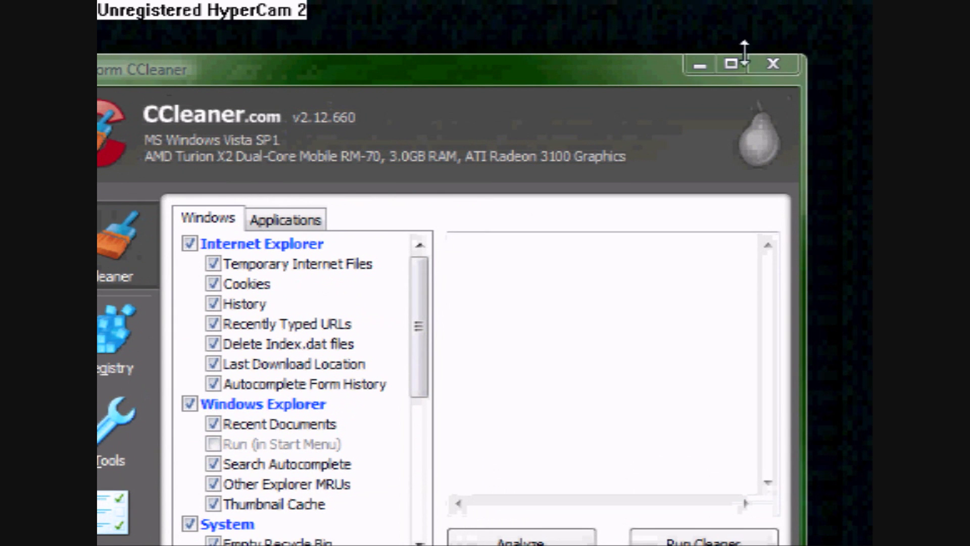
pyautogui.click(766, 63)
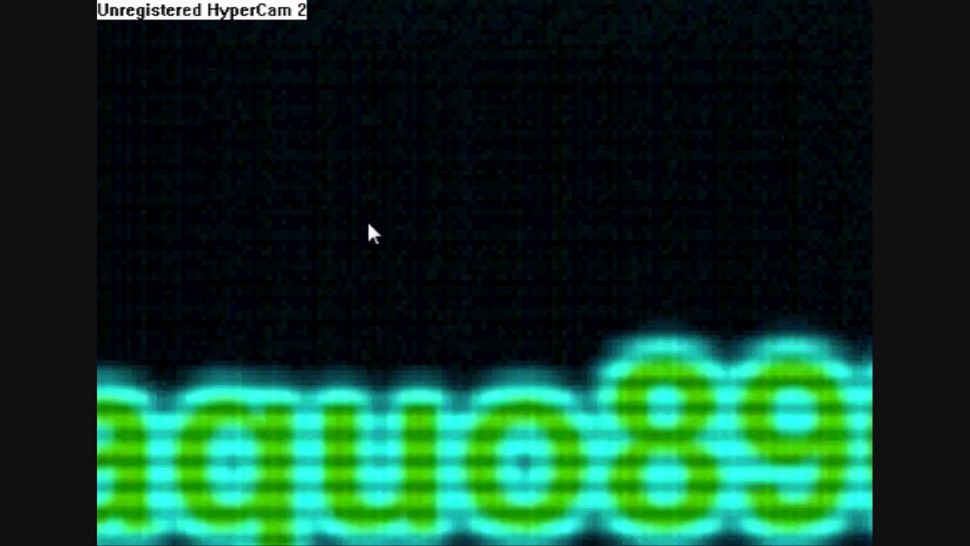
# Open the personal user folder and go to its Documents folder
pyautogui.press('super')
pyautogui.click(368, 216)
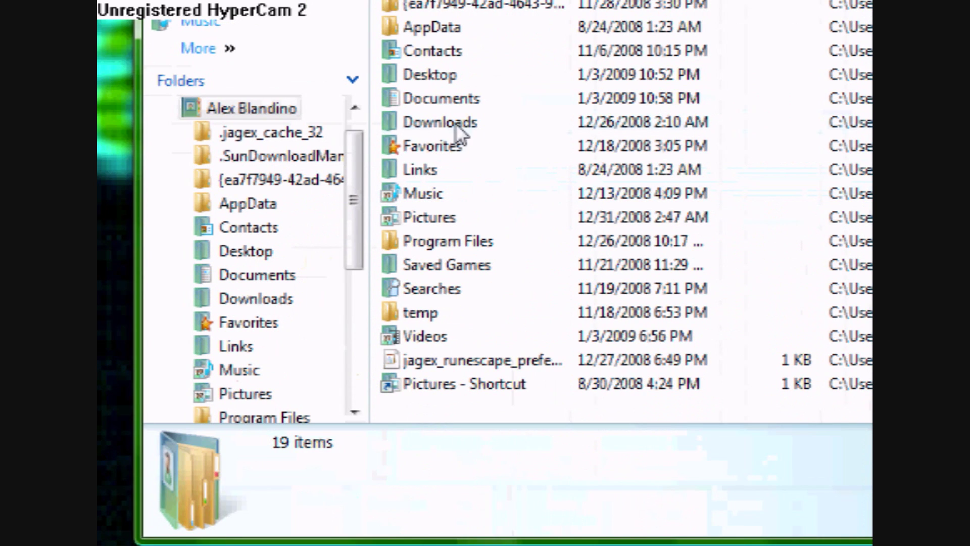
pyautogui.click(461, 104)
pyautogui.doubleClick(460, 103)
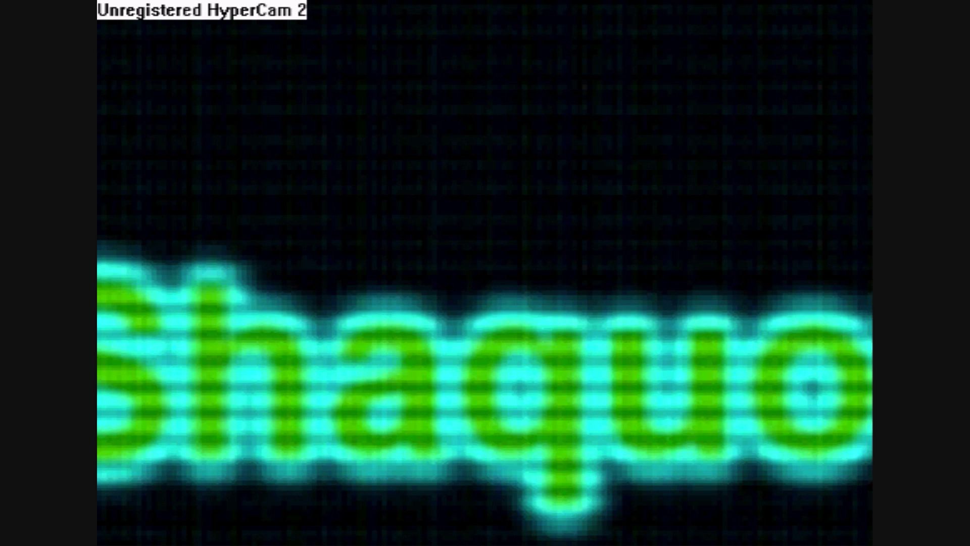
# Launch Flight Simulator 2004 and open the hardware section of its display settings
pyautogui.press('super')
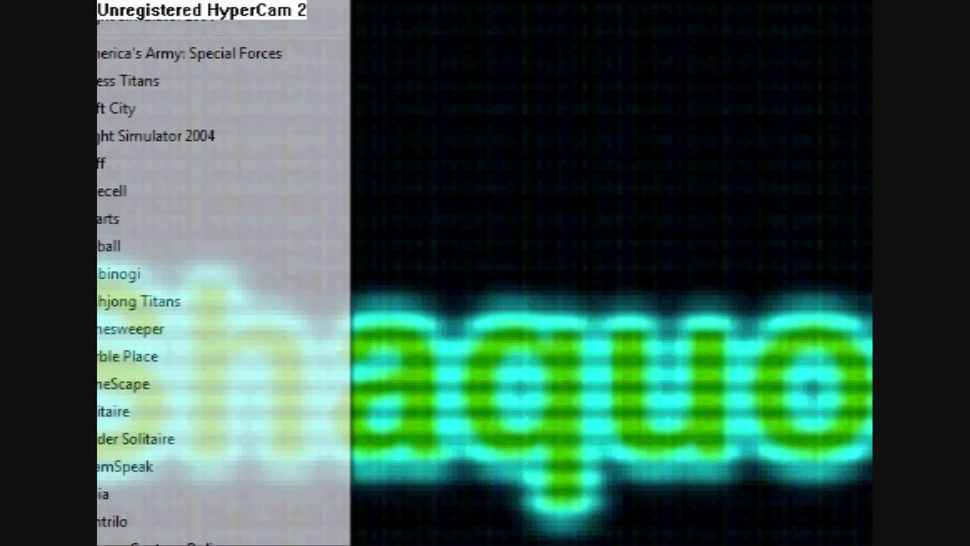
pyautogui.click(211, 136)
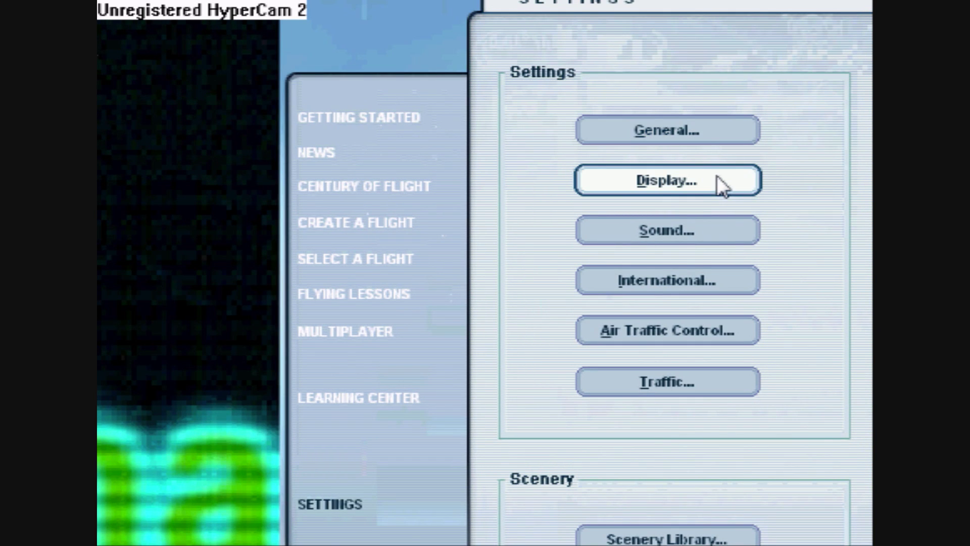
pyautogui.click(721, 183)
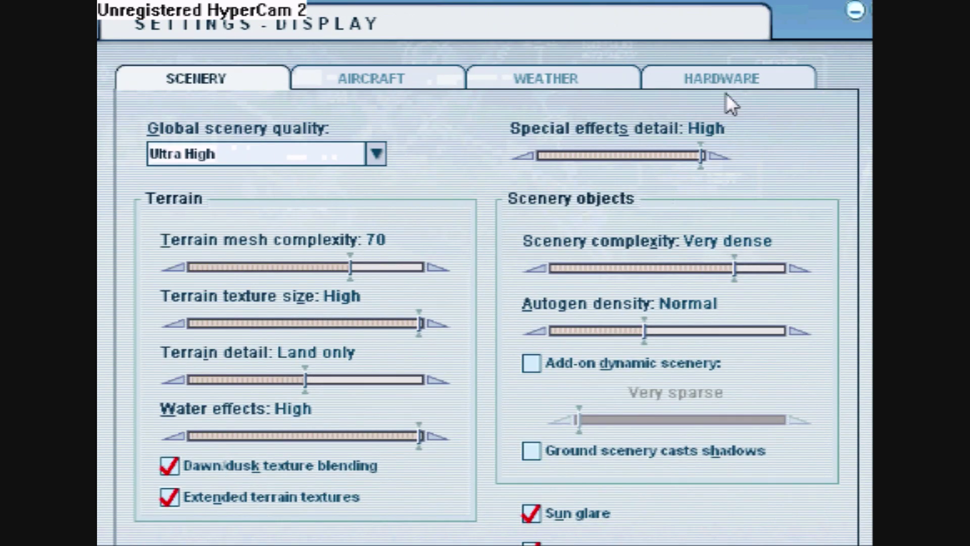
pyautogui.click(727, 85)
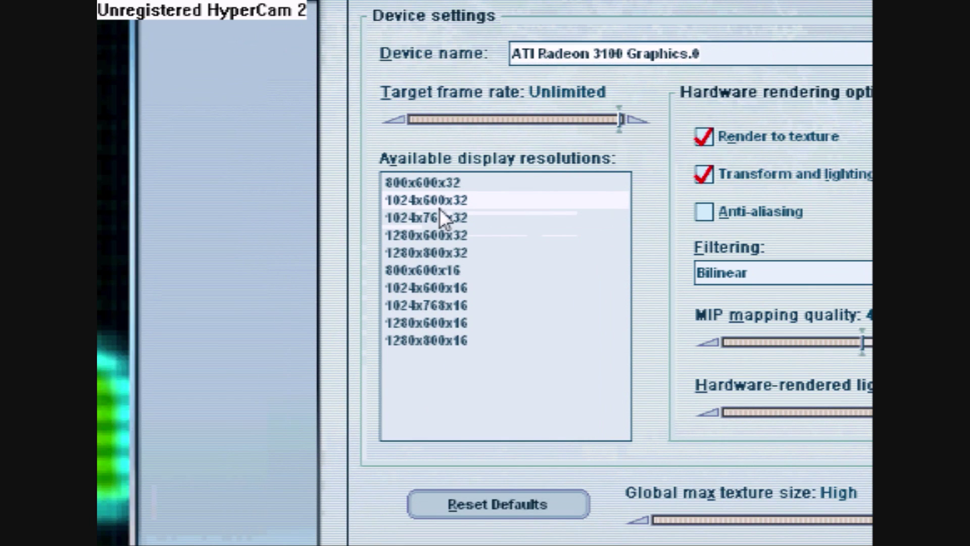
# Try several of the available 32-bit display resolutions and settle on 1024x600x32
pyautogui.click(413, 201)
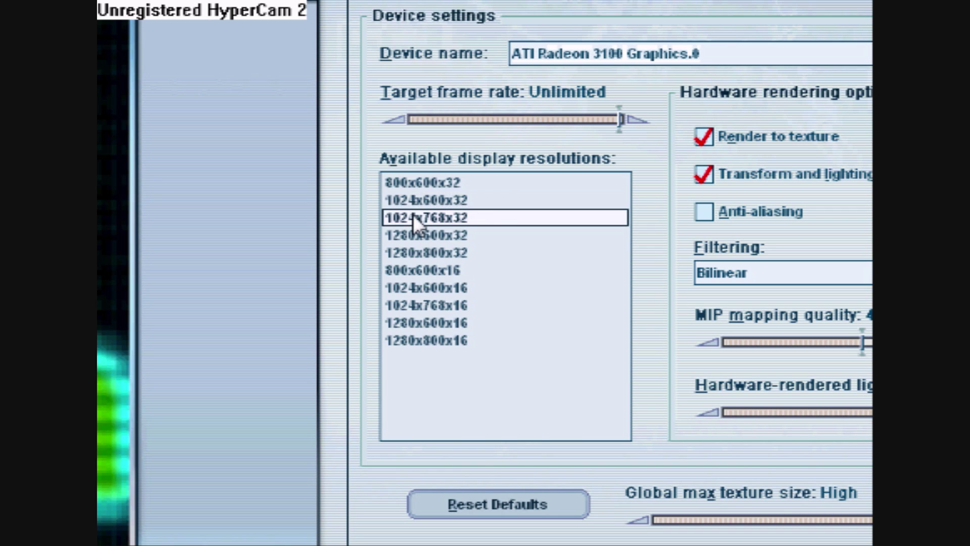
pyautogui.click(418, 214)
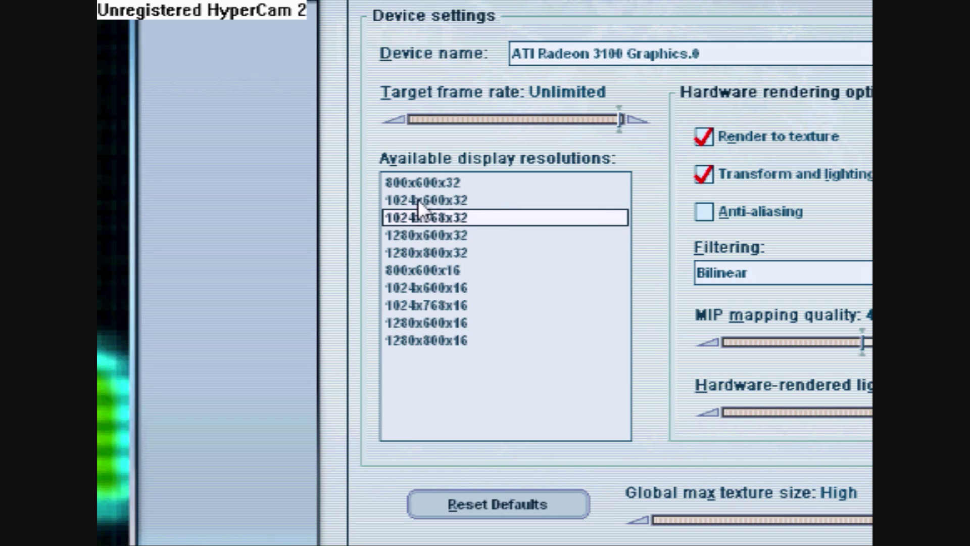
pyautogui.click(422, 231)
pyautogui.click(422, 203)
pyautogui.click(424, 251)
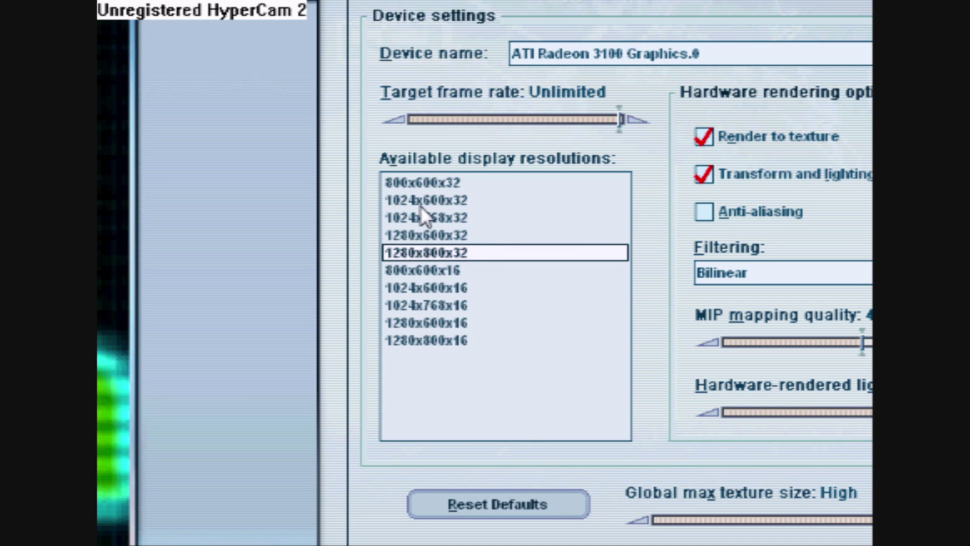
pyautogui.click(416, 200)
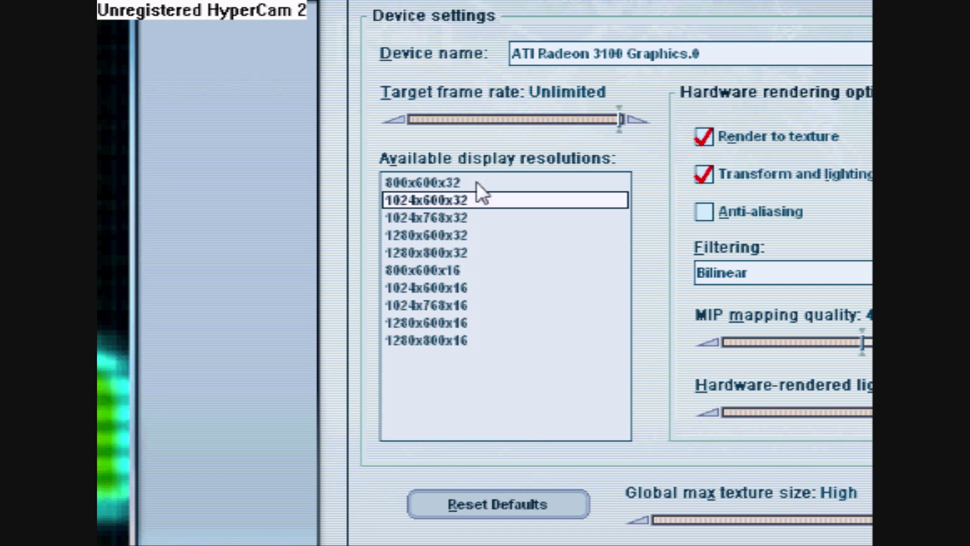
# Try a target frame rate of 20, restore it to Unlimited, and leave the display settings without saving
pyautogui.moveTo(621, 118)
pyautogui.mouseDown()
pyautogui.moveTo(389, 124)
pyautogui.moveTo(479, 114)
pyautogui.moveTo(435, 125)
pyautogui.mouseUp()
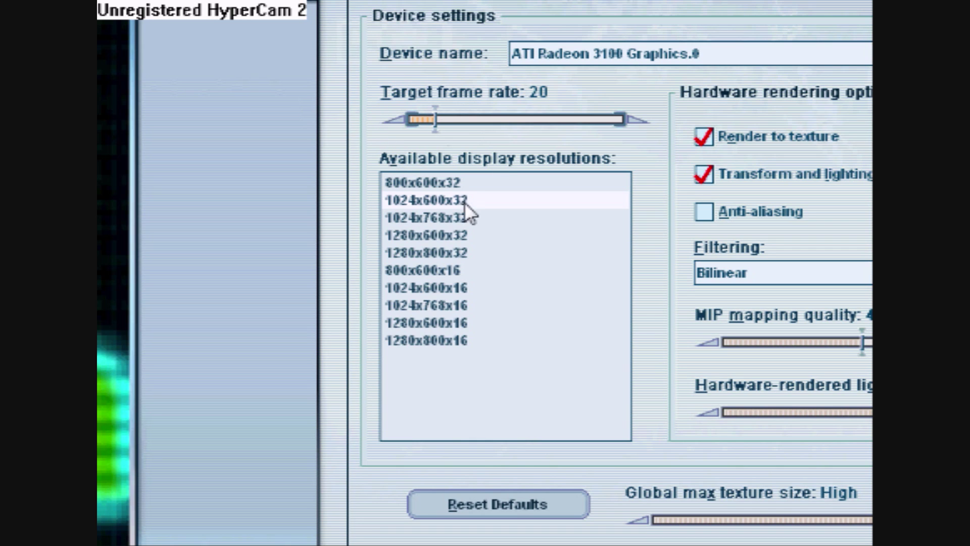
pyautogui.moveTo(432, 125); pyautogui.dragTo(625, 123)
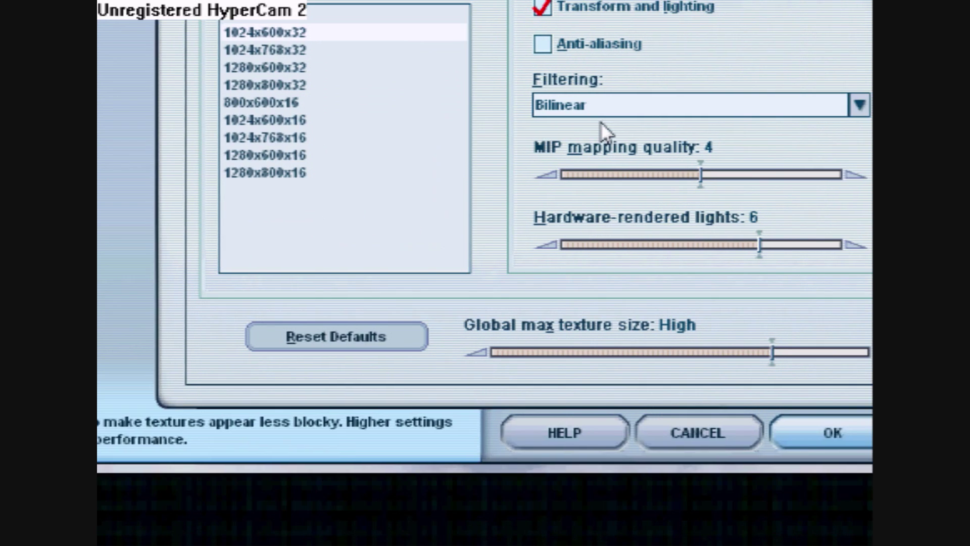
pyautogui.click(831, 449)
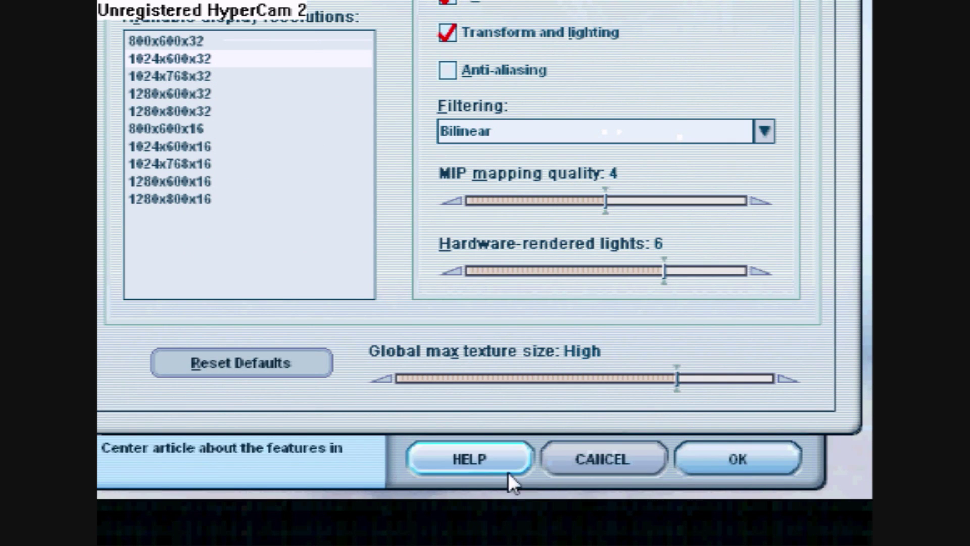
pyautogui.click(597, 451)
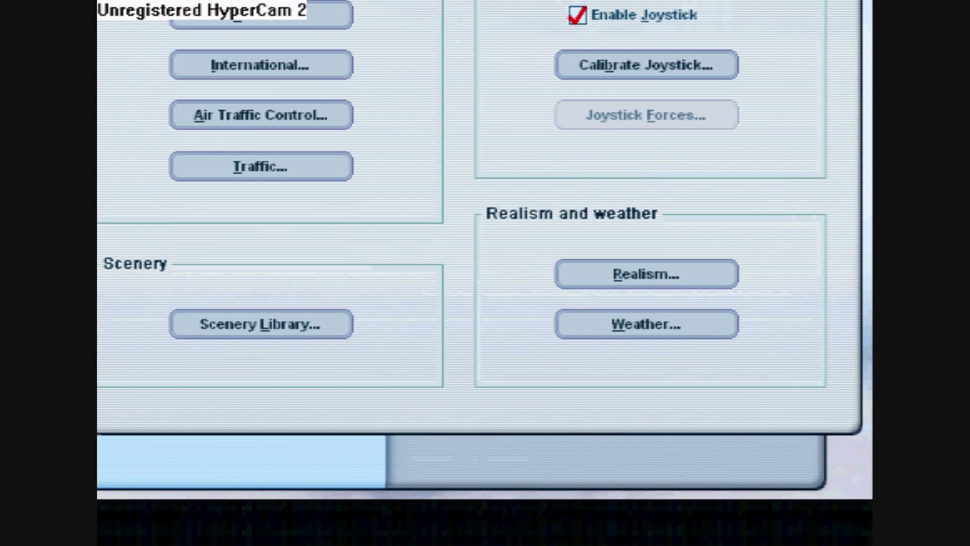
pyautogui.press('Escape')
pyautogui.click(361, 198)
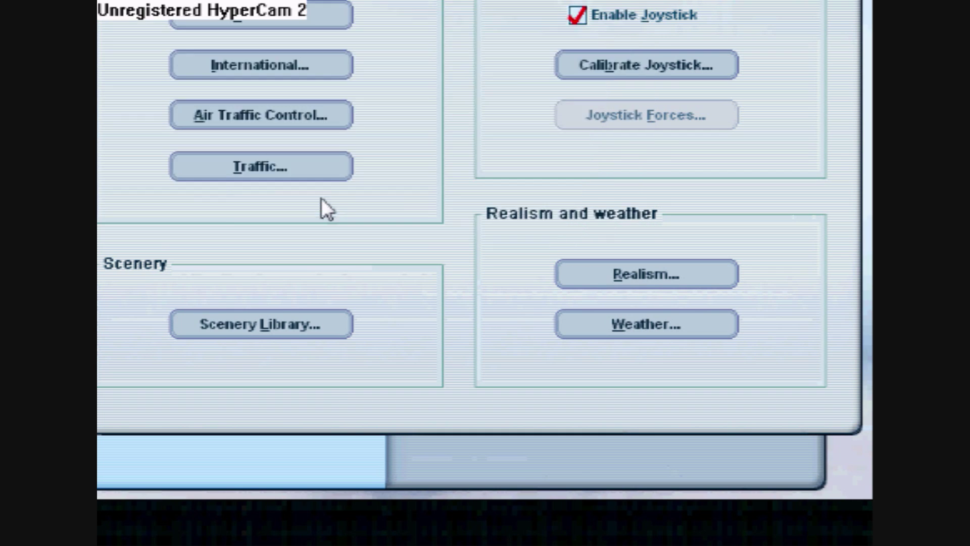